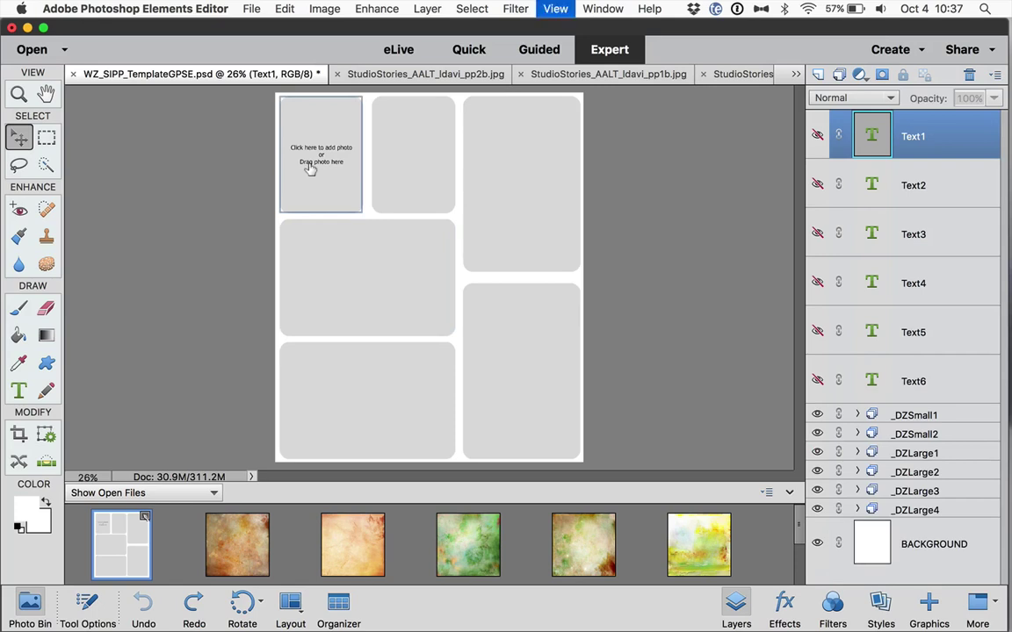
Step: Insert the file StudioStories_AALT_NLD_Paper1.jpg into the first small photo frame in the template's upper-left corner
scroll(309, 170, "right", 5)
scroll(309, 169, "down", 1)
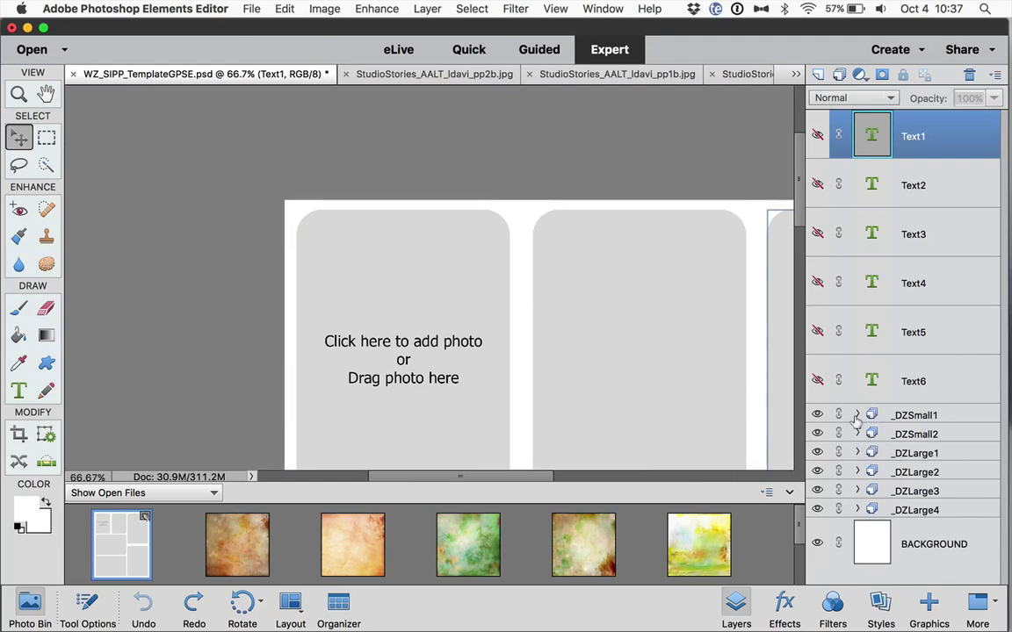
left_click(397, 368)
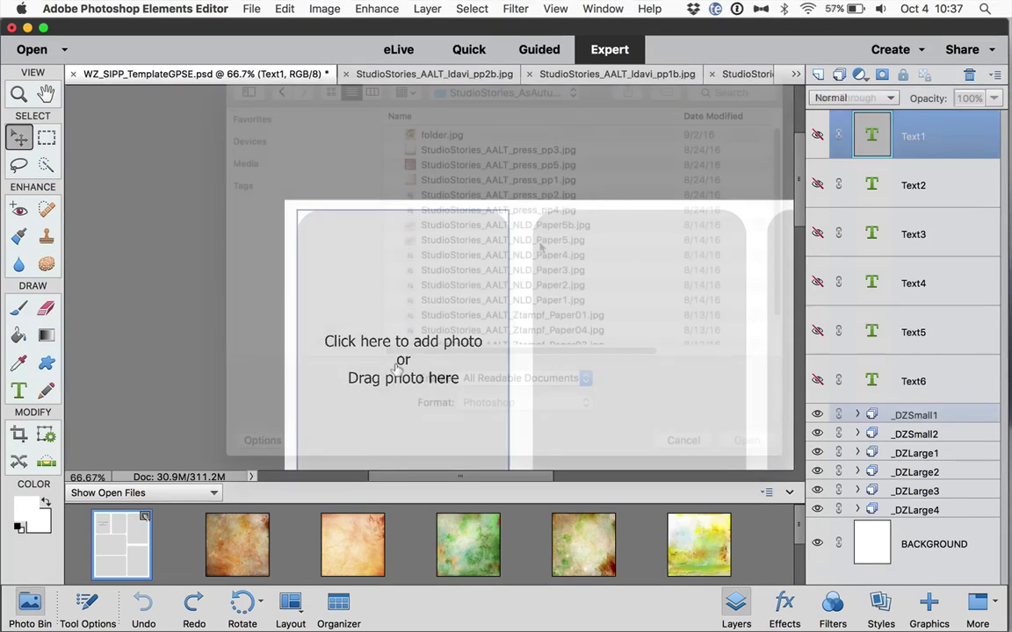
scroll(542, 249, "down", 3)
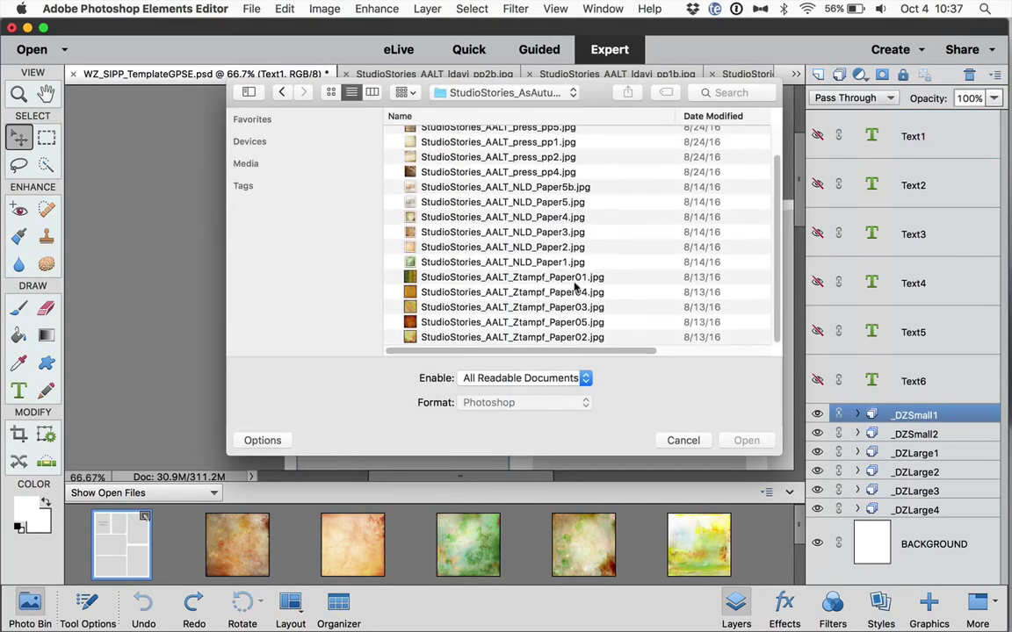
left_click(553, 263)
left_click(749, 442)
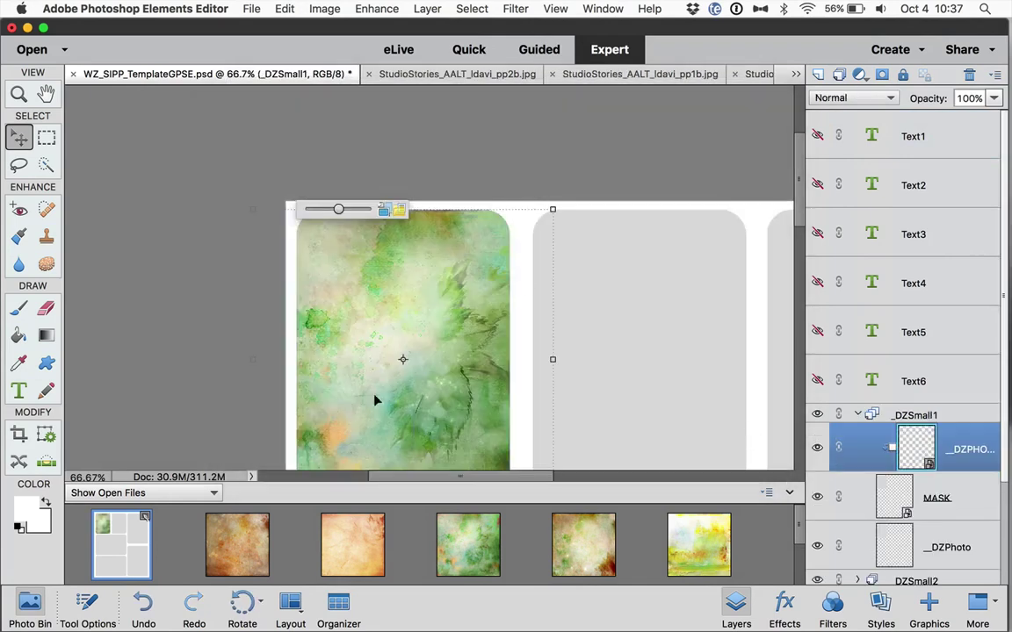
Step: Enlarge the green paper in the first small frame to about 105.7% and shift it slightly left within the frame
scroll(551, 314, "down", 5)
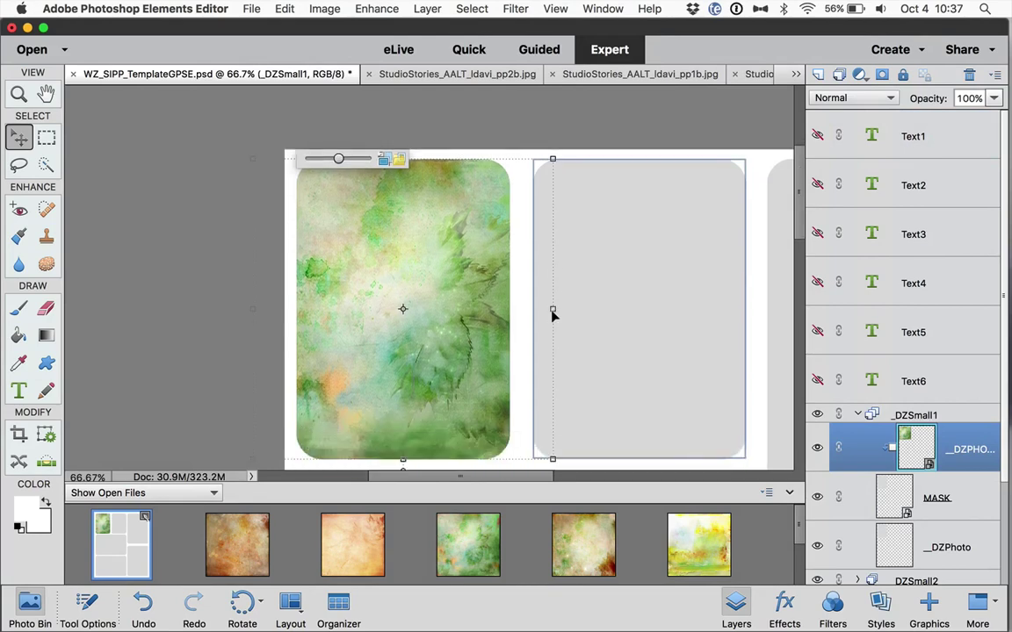
scroll(422, 261, "right", 2)
scroll(423, 261, "up", 3)
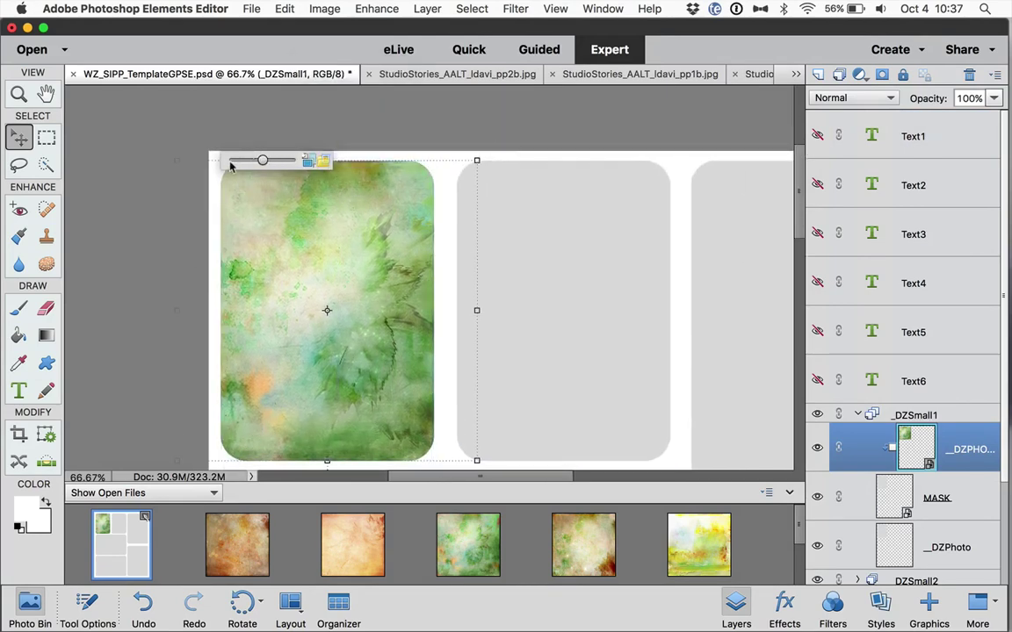
mouse_move(262, 161)
left_mouse_down()
mouse_move(283, 162)
mouse_move(243, 162)
mouse_move(266, 162)
left_mouse_up()
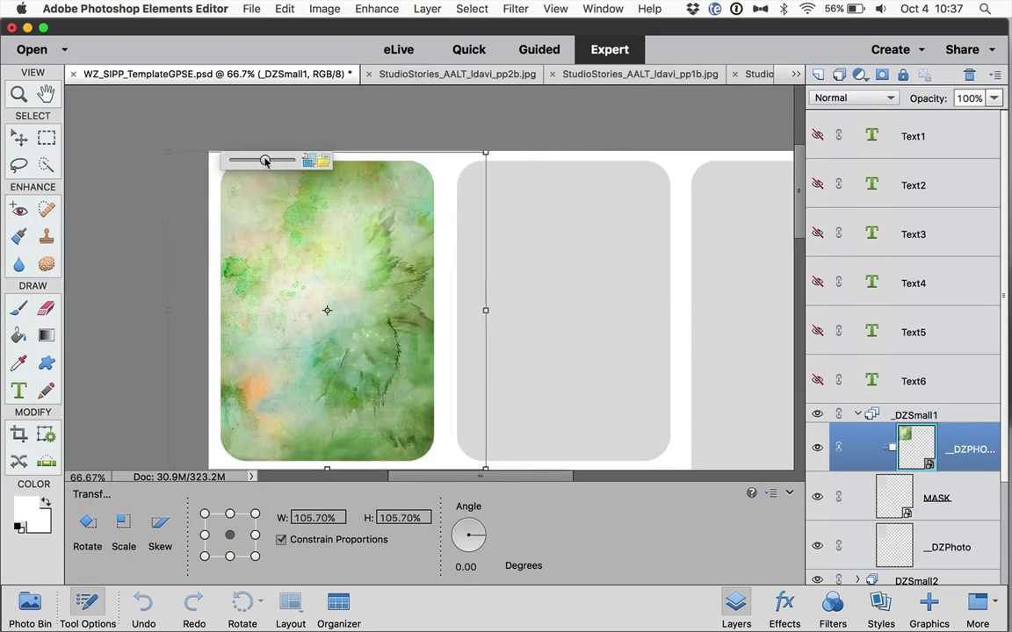
mouse_move(388, 209)
left_mouse_down()
mouse_move(357, 226)
mouse_move(348, 204)
left_mouse_up()
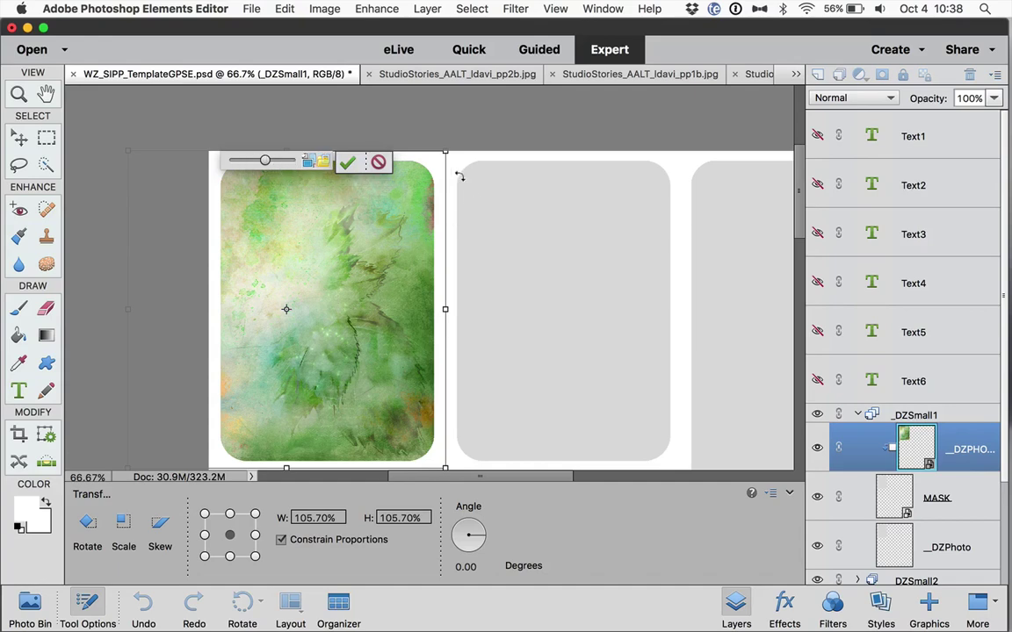
key("Return")
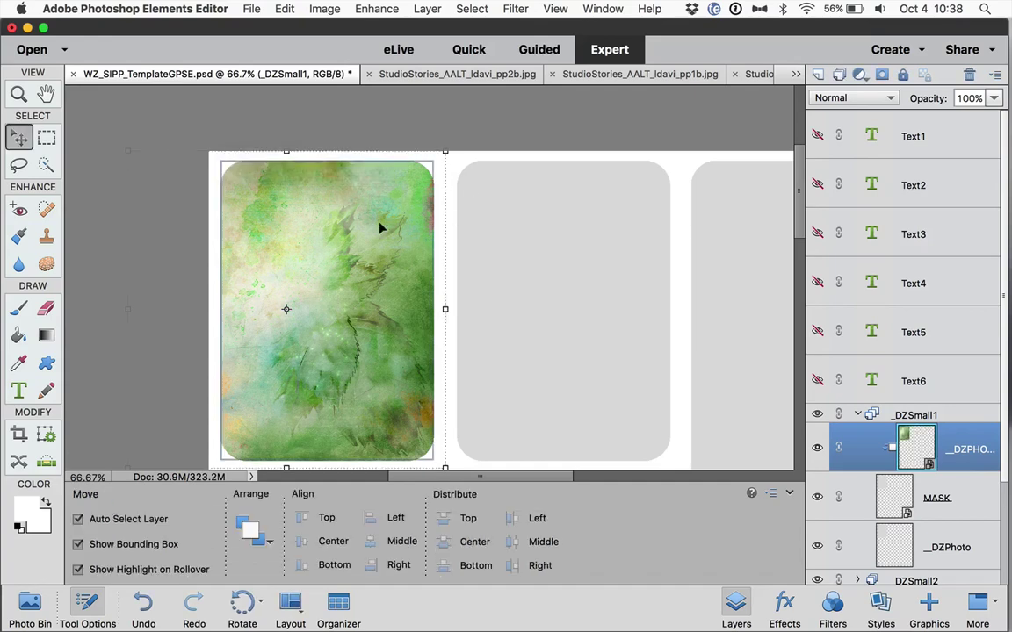
Step: Place the first brown paper from the open files into the second small frame and enlarge it to about 116.5%
scroll(571, 156, "right", 5)
scroll(571, 156, "down", 1)
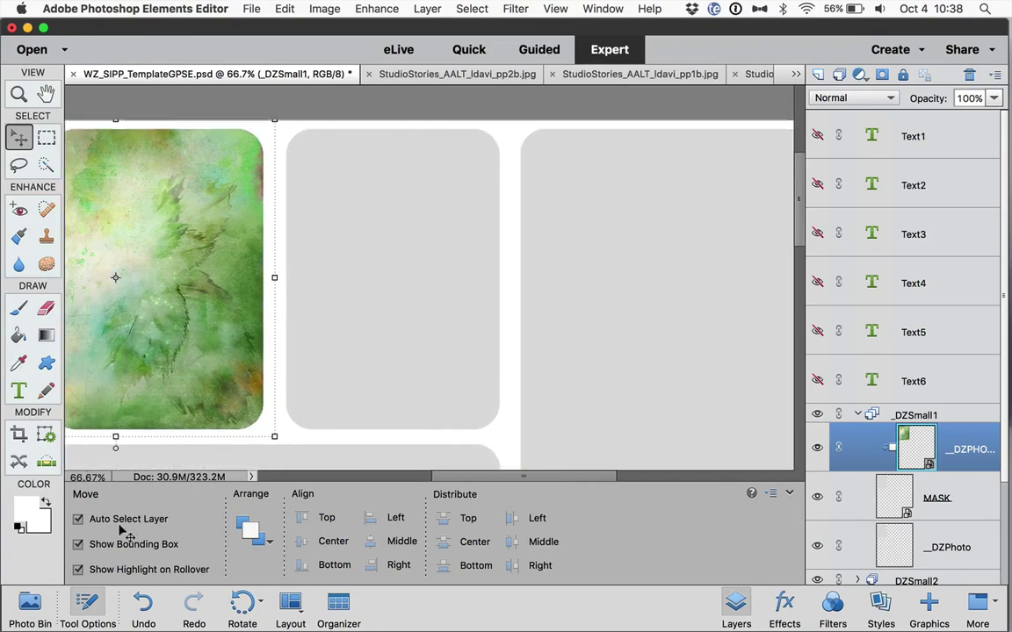
left_click(30, 604)
left_click_drag(229, 540, 442, 325)
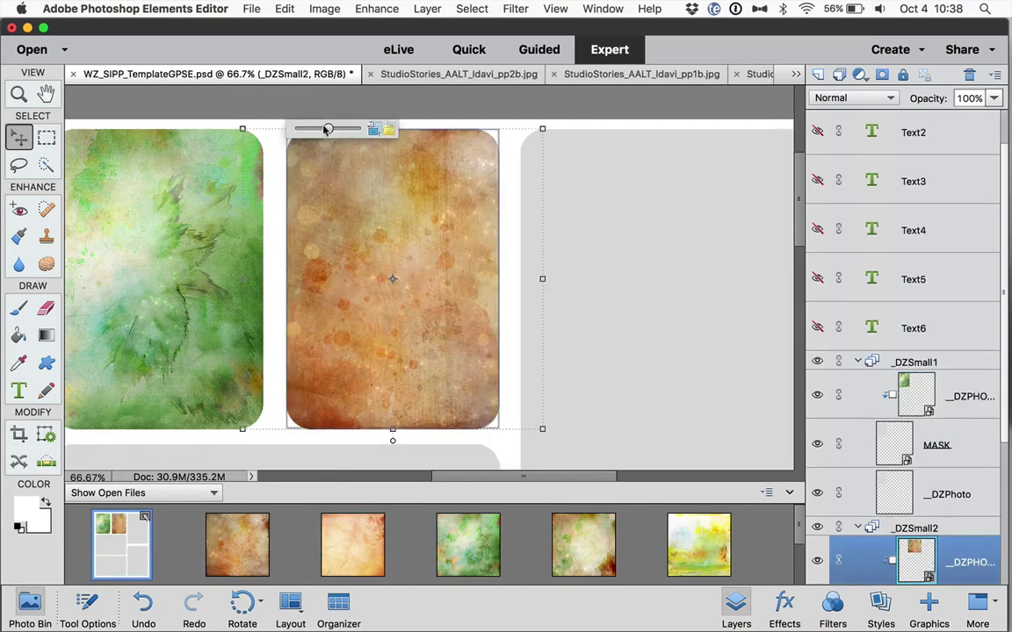
left_click_drag(328, 129, 334, 130)
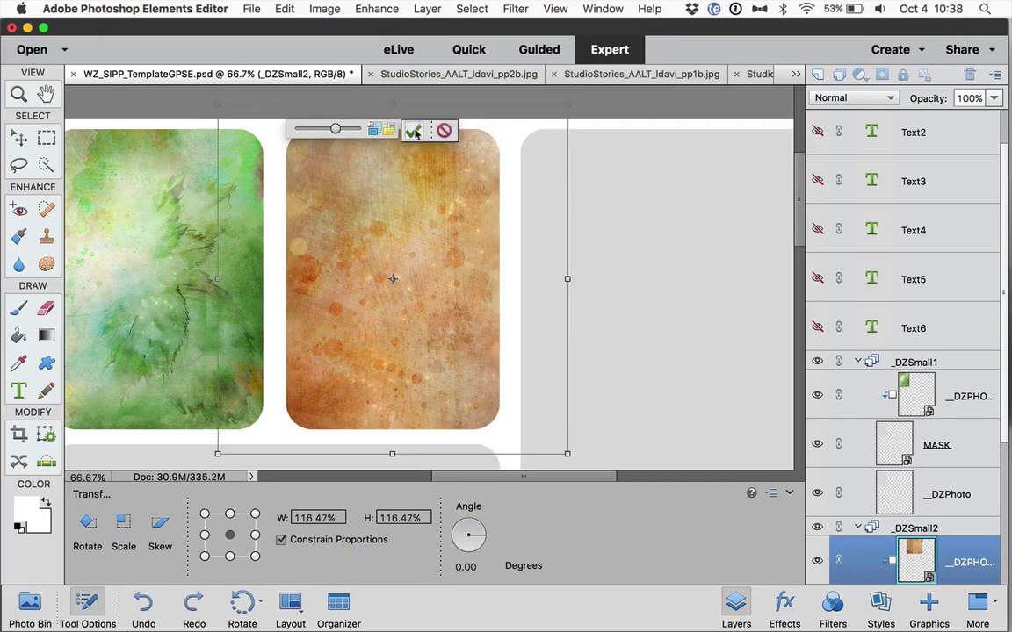
left_click(413, 131)
Step: Place the green paper from the open files into the tall upper-right frame, keeping its scale at 100%
key("super+0")
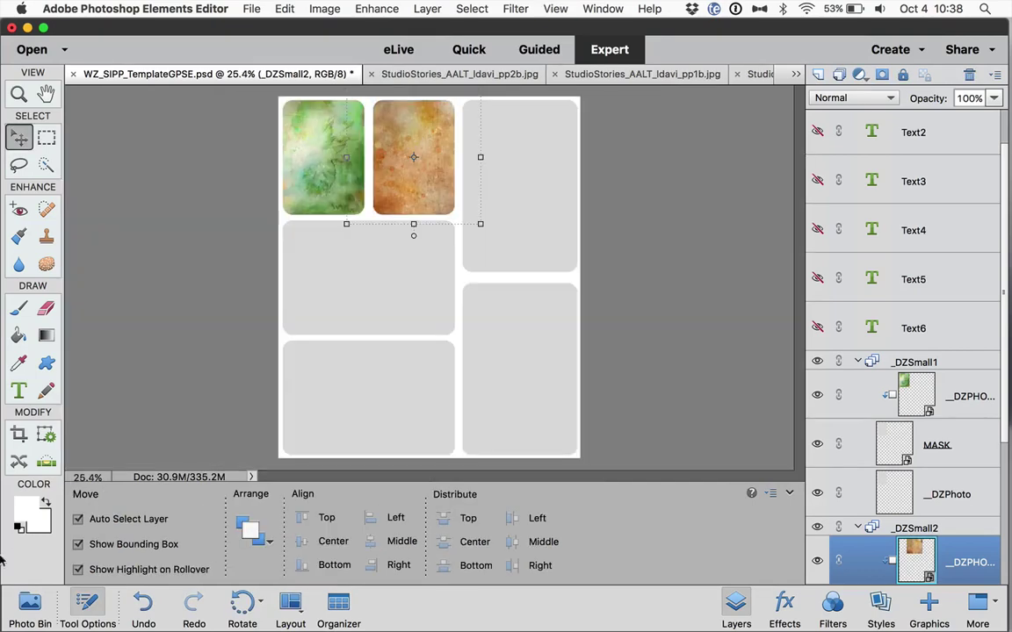
left_click(30, 604)
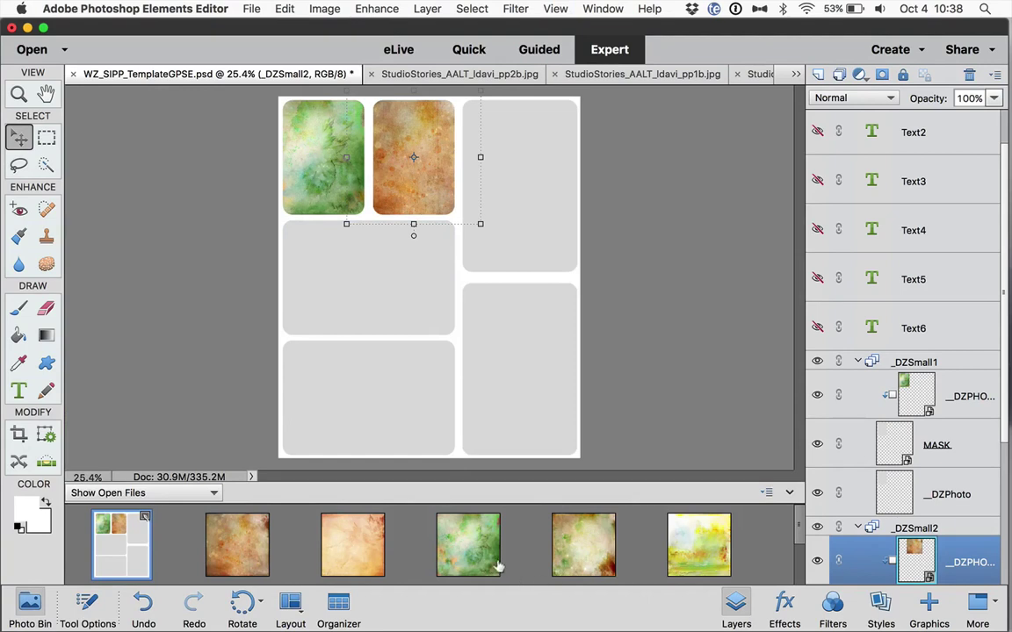
left_click_drag(497, 567, 545, 182)
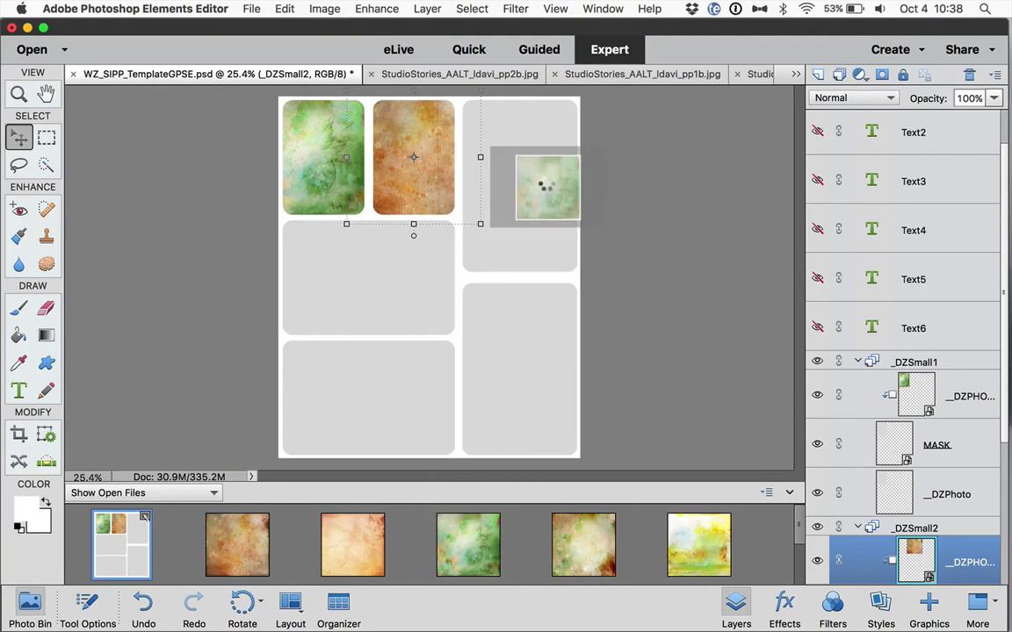
left_click_drag(545, 187, 546, 184)
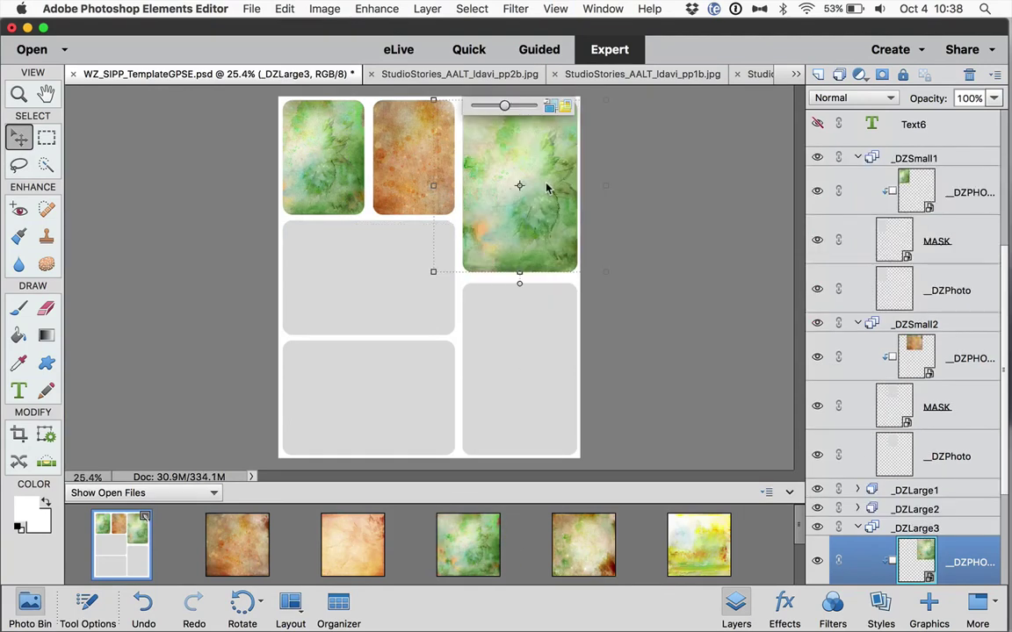
left_click(494, 215)
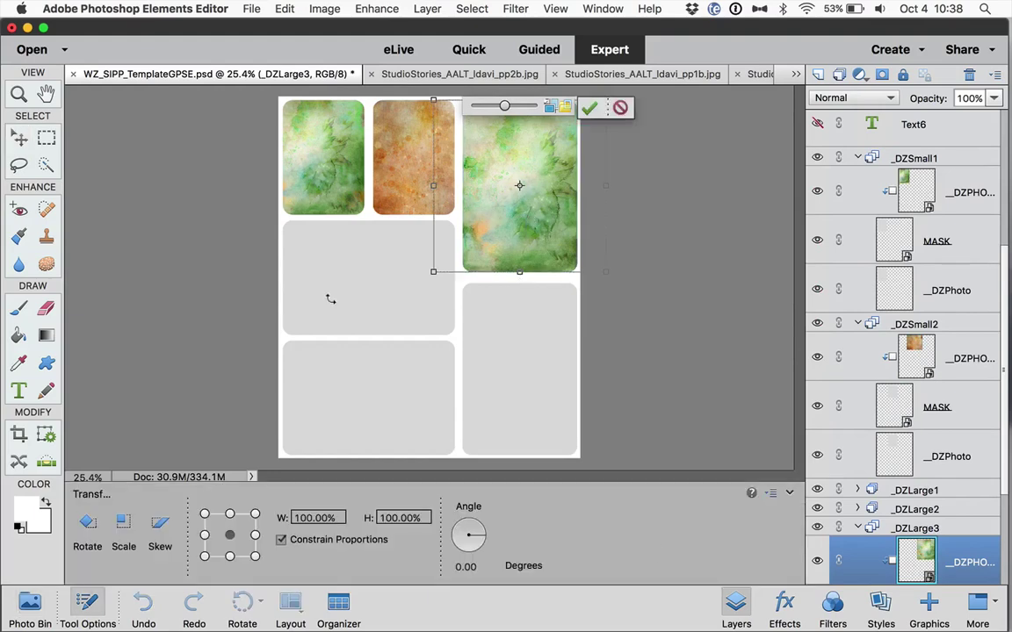
left_click(590, 107)
Step: Fill the remaining large frames with open papers: yellow-green in the middle-left, peach in the lower-left and the first brown one in the lower-right
left_click_drag(699, 544, 311, 287)
left_click(578, 456)
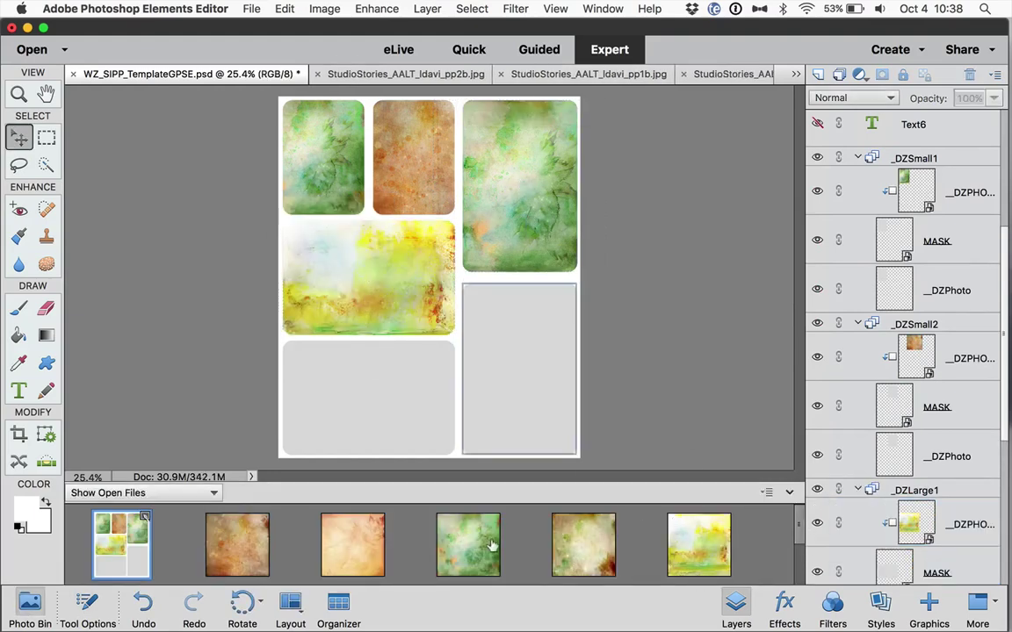
left_click_drag(352, 544, 430, 405)
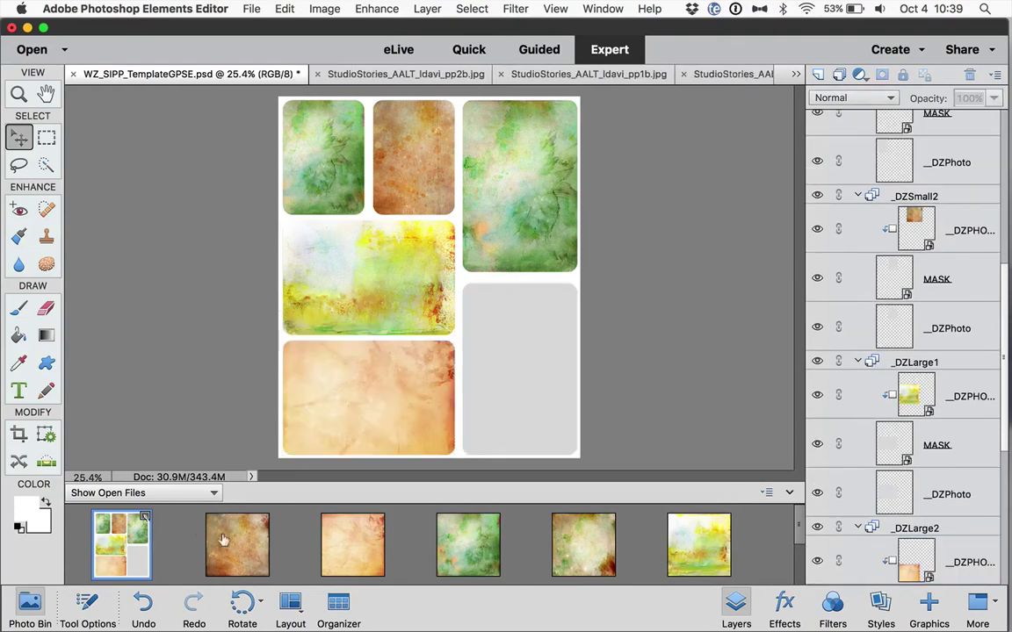
left_click_drag(237, 545, 527, 369)
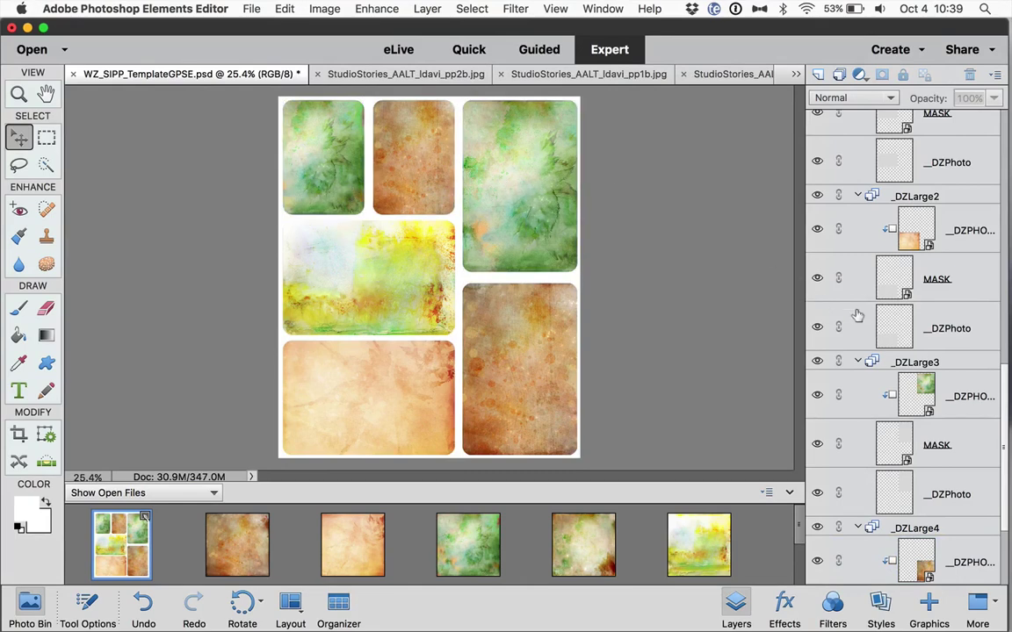
scroll(857, 315, "up", 10)
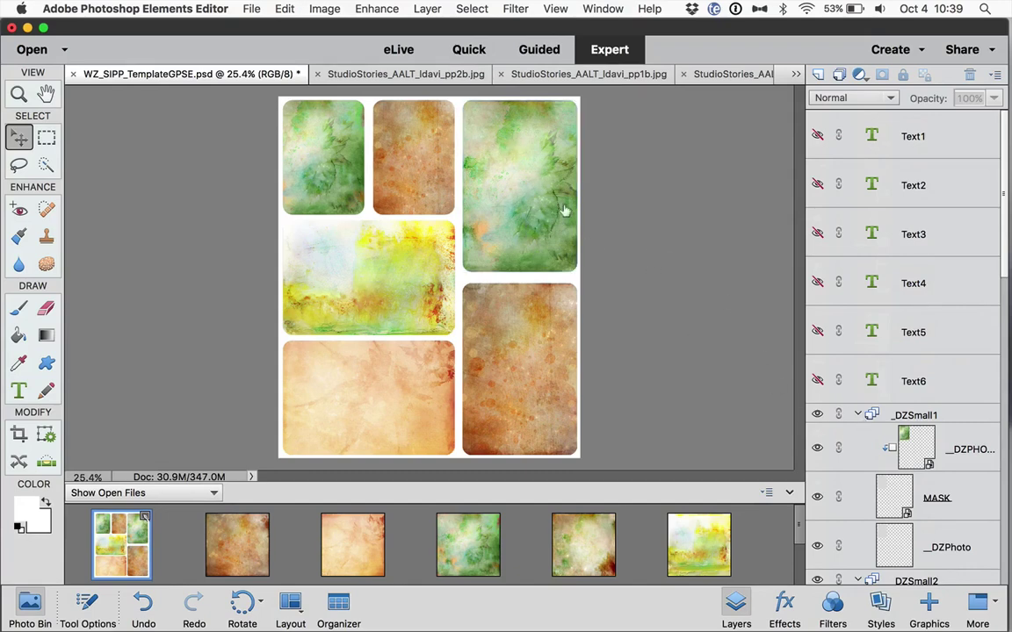
left_click_drag(510, 186, 545, 210)
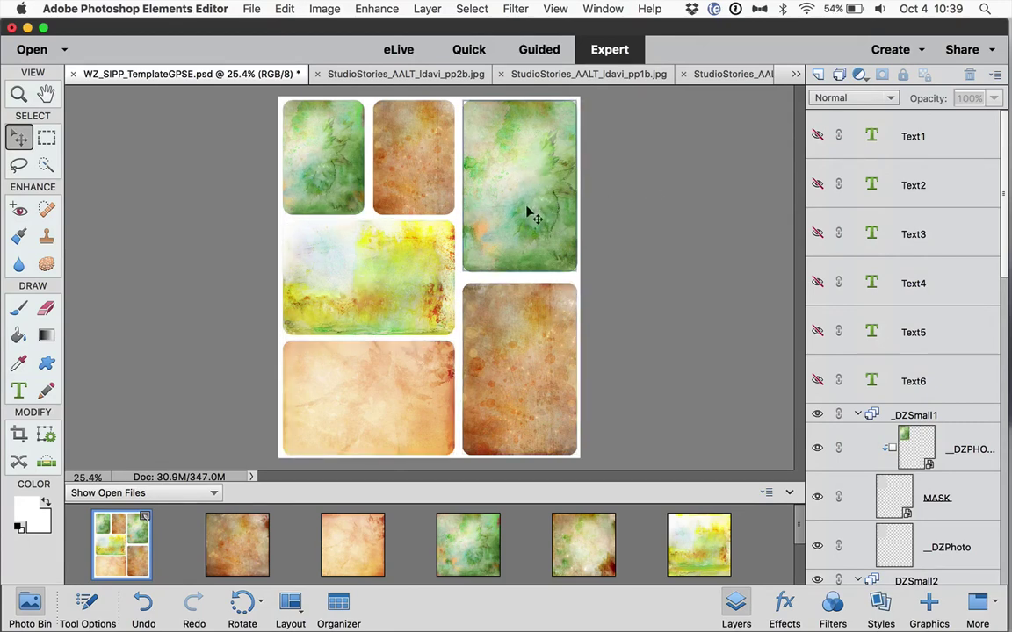
left_click_drag(530, 216, 514, 242)
scroll(905, 448, "down", 3)
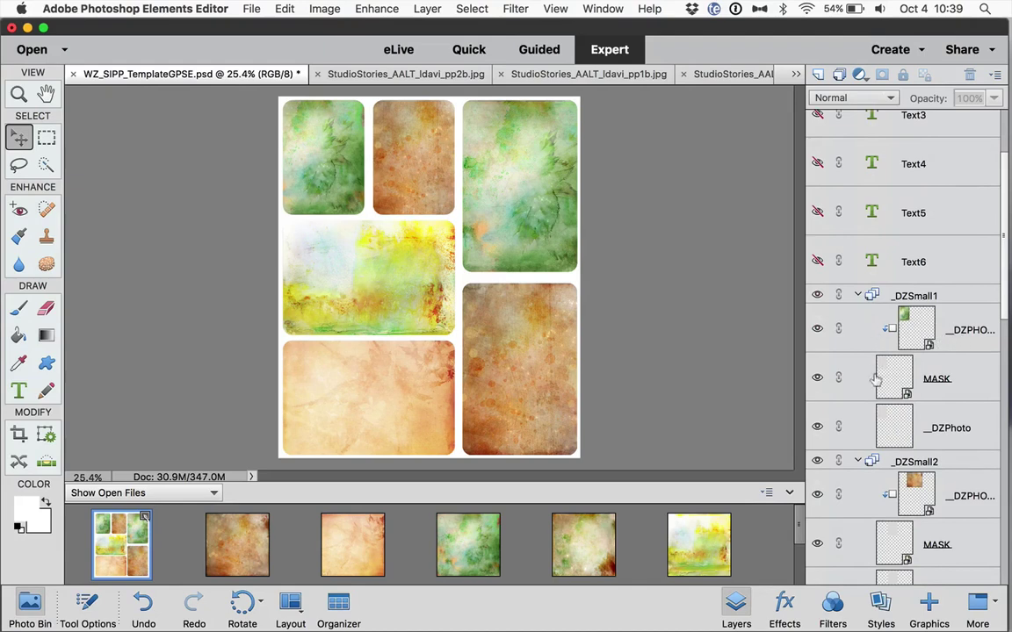
scroll(905, 351, "up", 3)
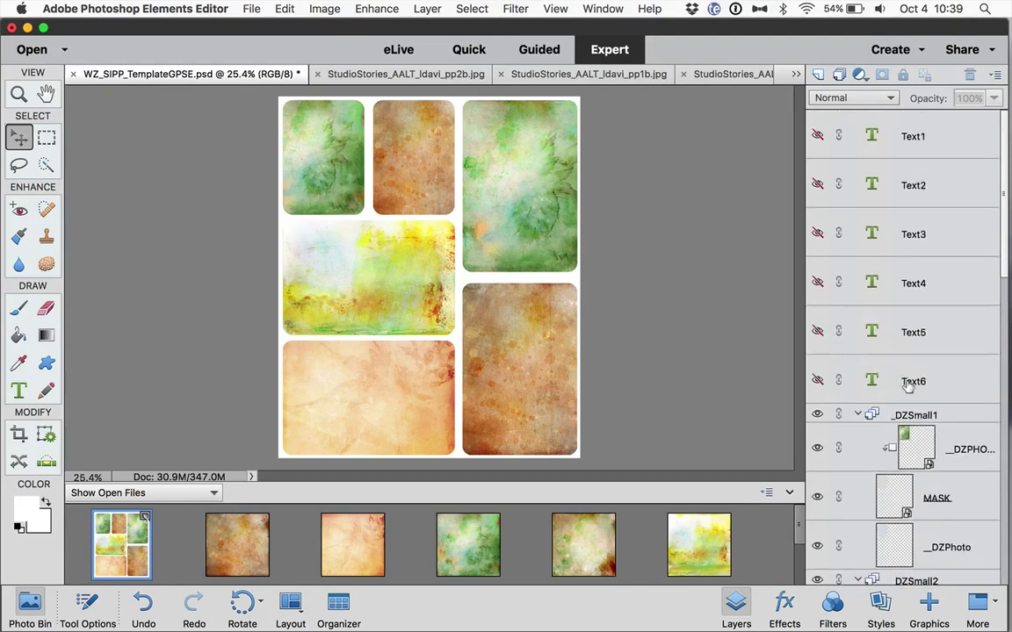
Step: Make all six journaling text layers, Text1 through Text6, visible over the filled frames
left_click(817, 136)
left_click(817, 185)
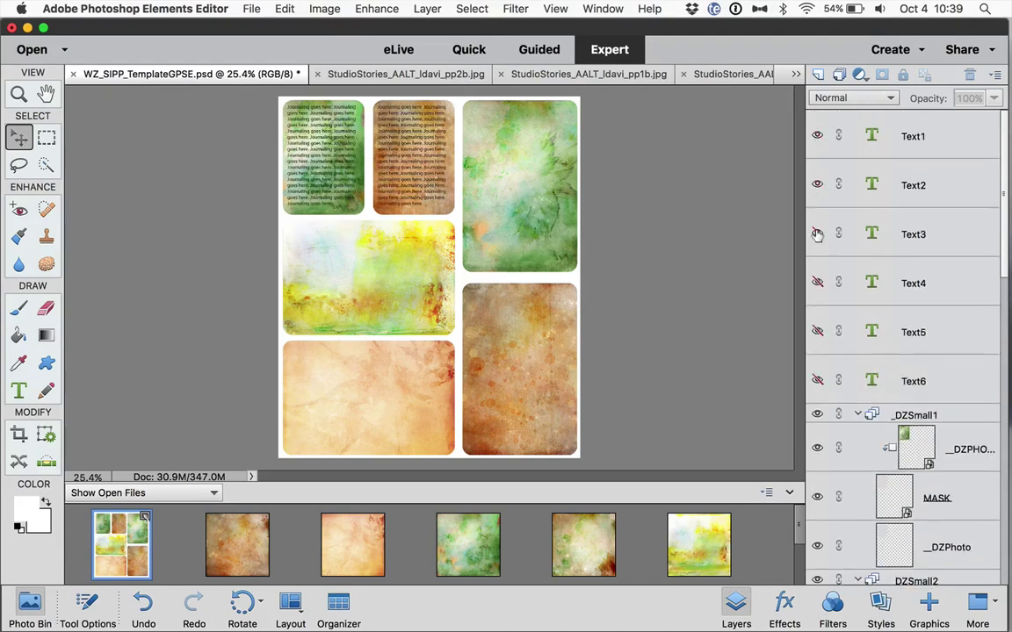
left_click(817, 234)
left_click(817, 283)
left_click(817, 332)
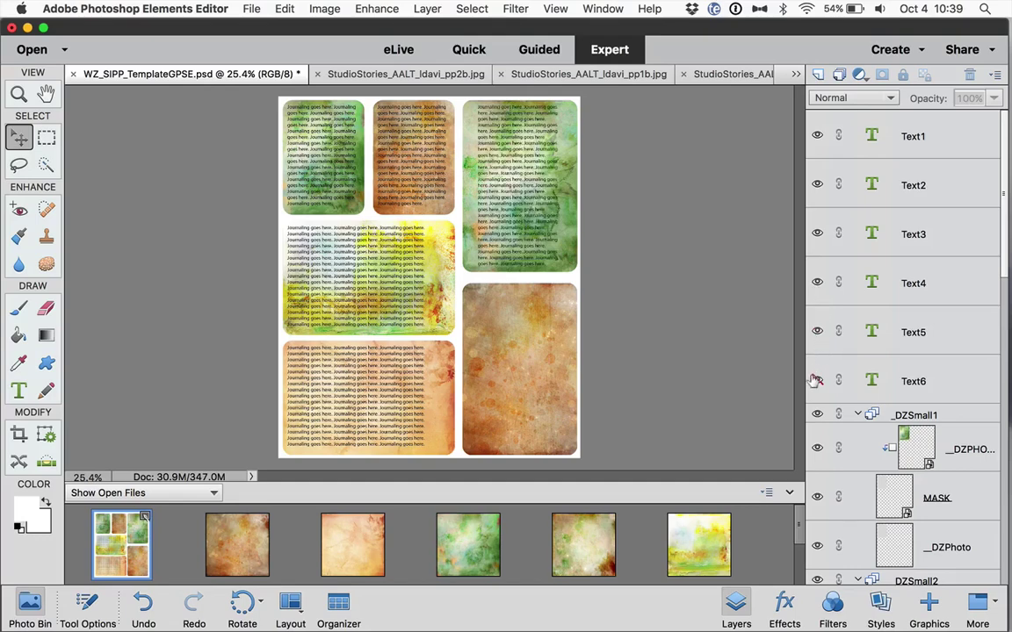
left_click(816, 381)
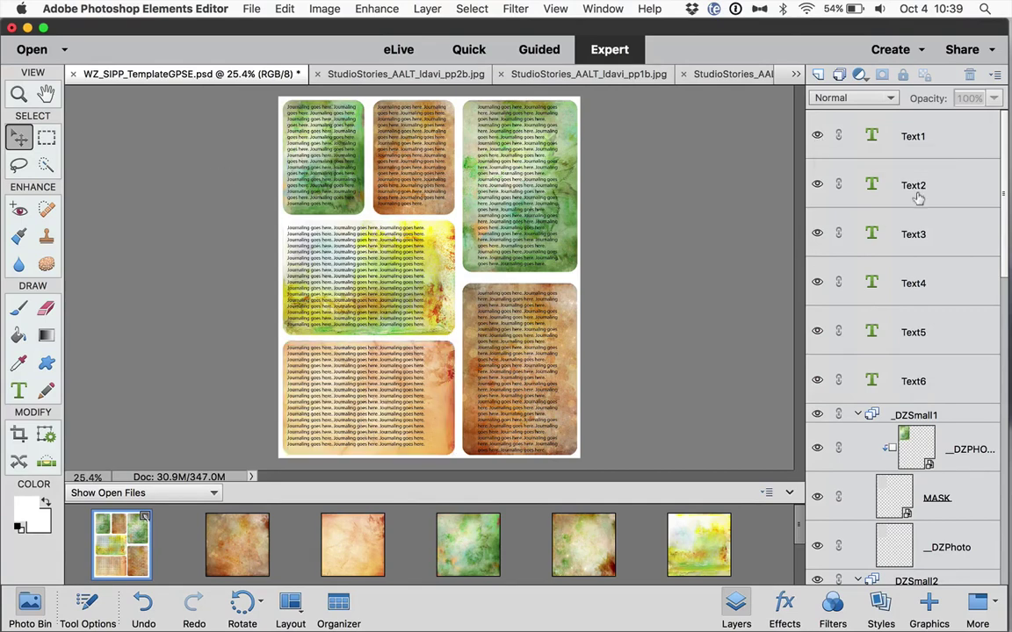
Step: Hide the layers Text1, Text2, Text3, Text5 and Text6, leaving only the Text4 journaling shown
left_click(817, 135)
left_click(817, 184)
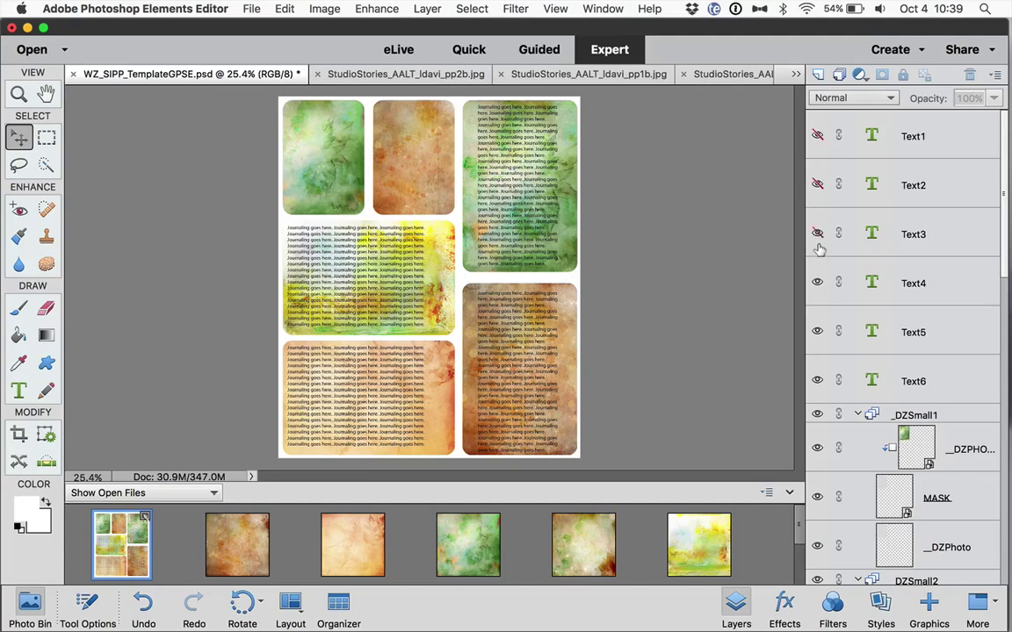
left_click(817, 234)
left_click(817, 282)
left_click(817, 282)
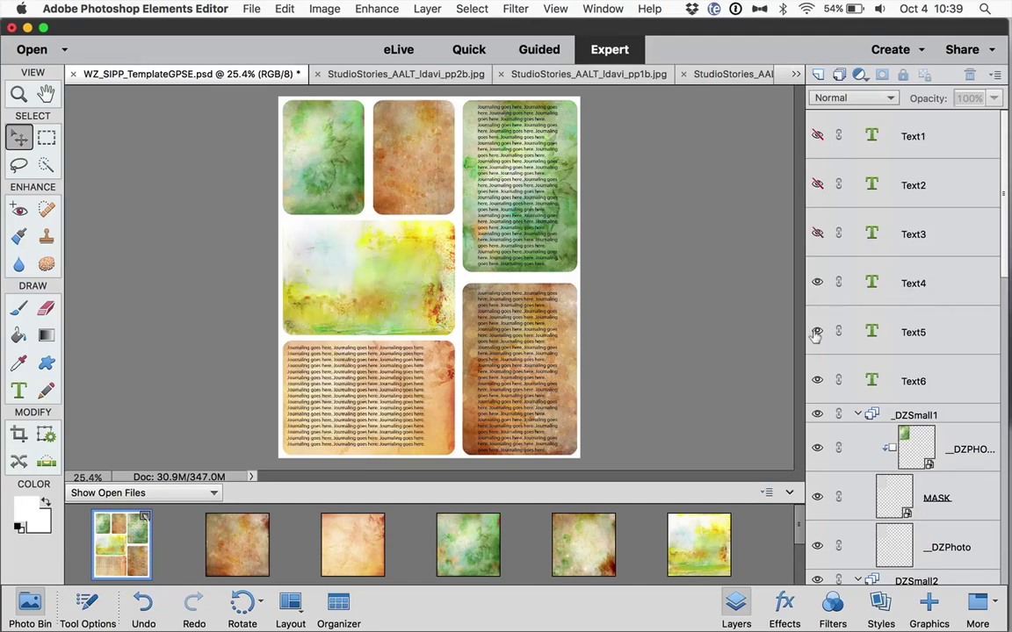
left_click(817, 331)
left_click(817, 380)
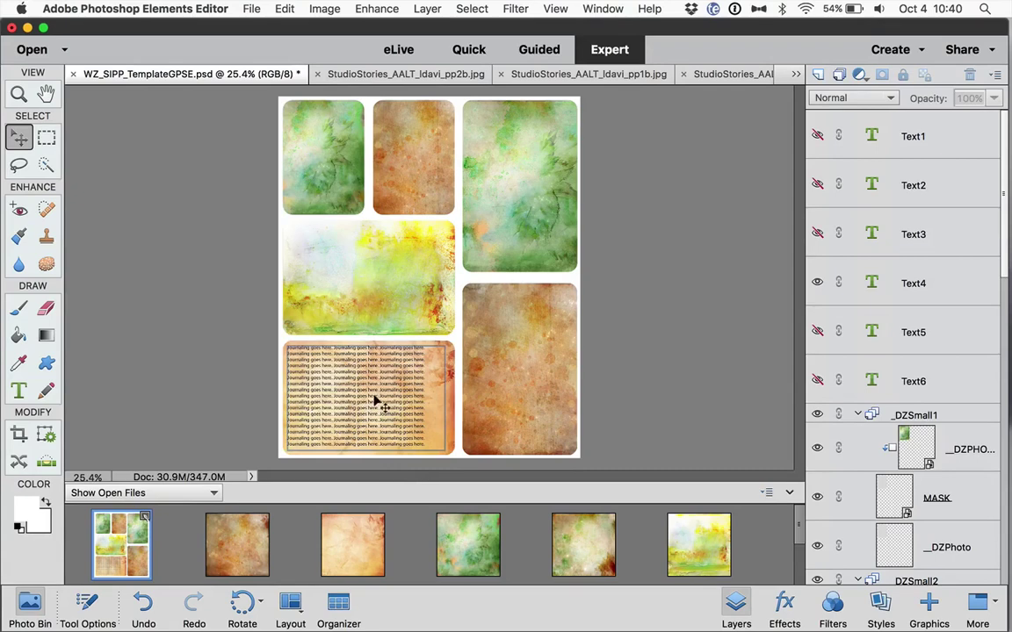
Step: Try transforming the brown paper photo in the _DZSmall2 frame, and delete that photo layer while keeping the frame's mask
scroll(918, 378, "down", 5)
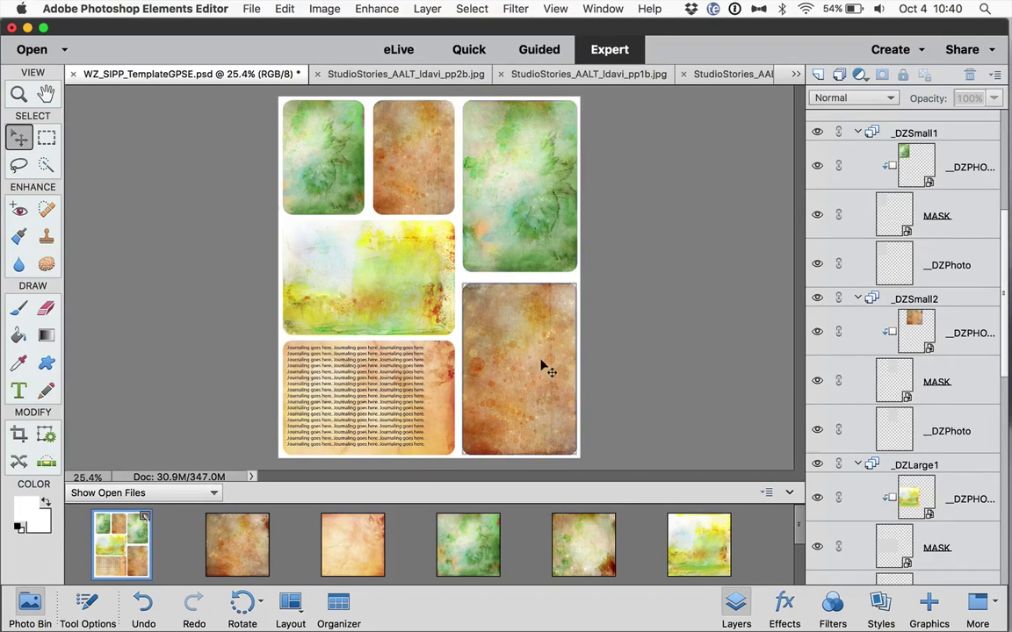
left_click(953, 327)
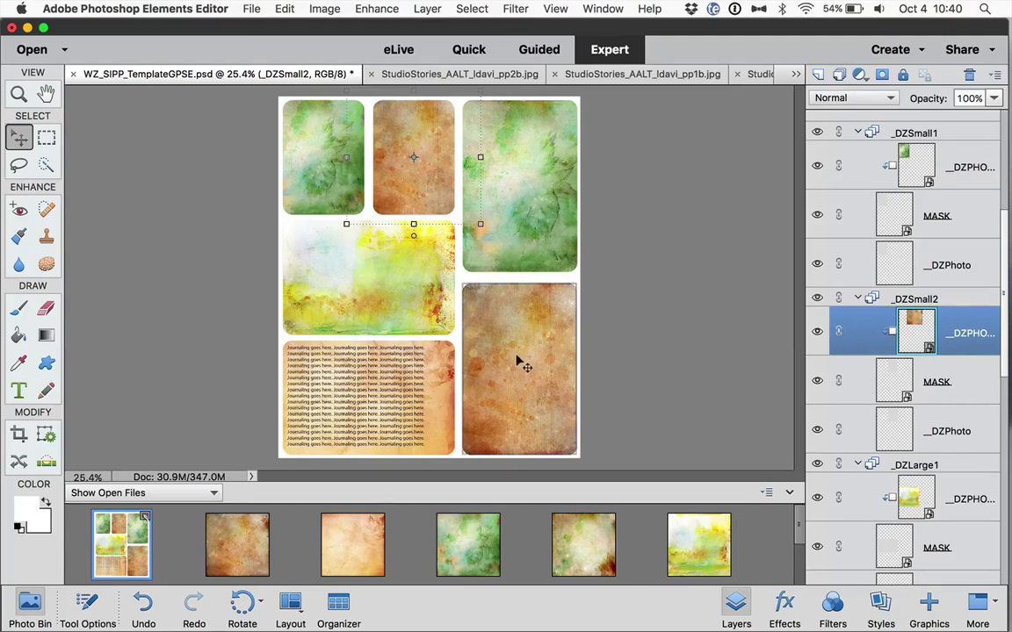
key("super+t")
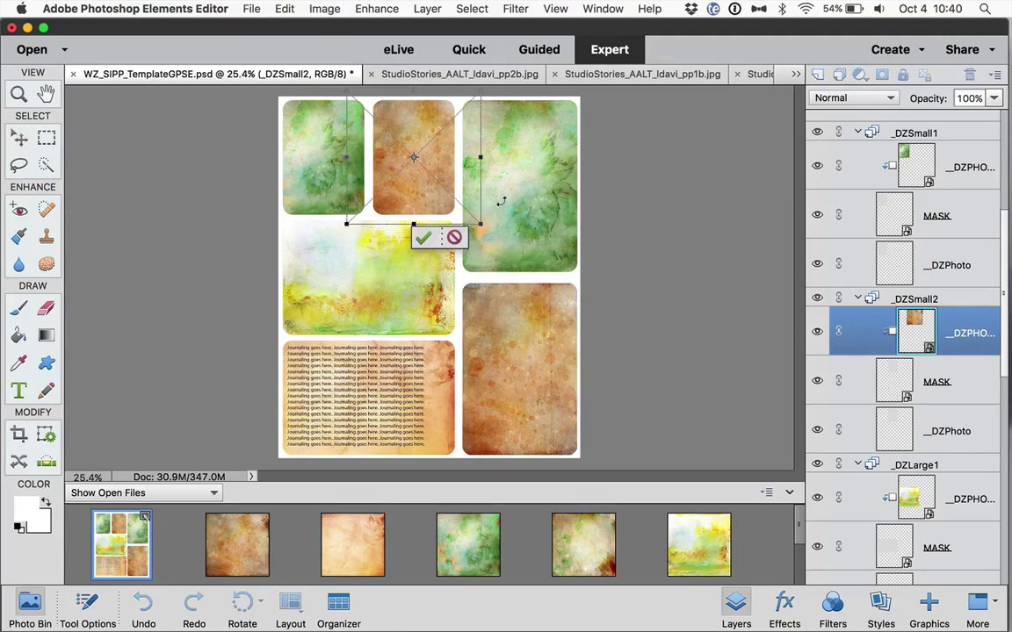
mouse_move(481, 223)
left_mouse_down()
mouse_move(488, 273)
mouse_move(481, 216)
left_mouse_up()
left_click_drag(380, 142, 400, 143)
key("Return")
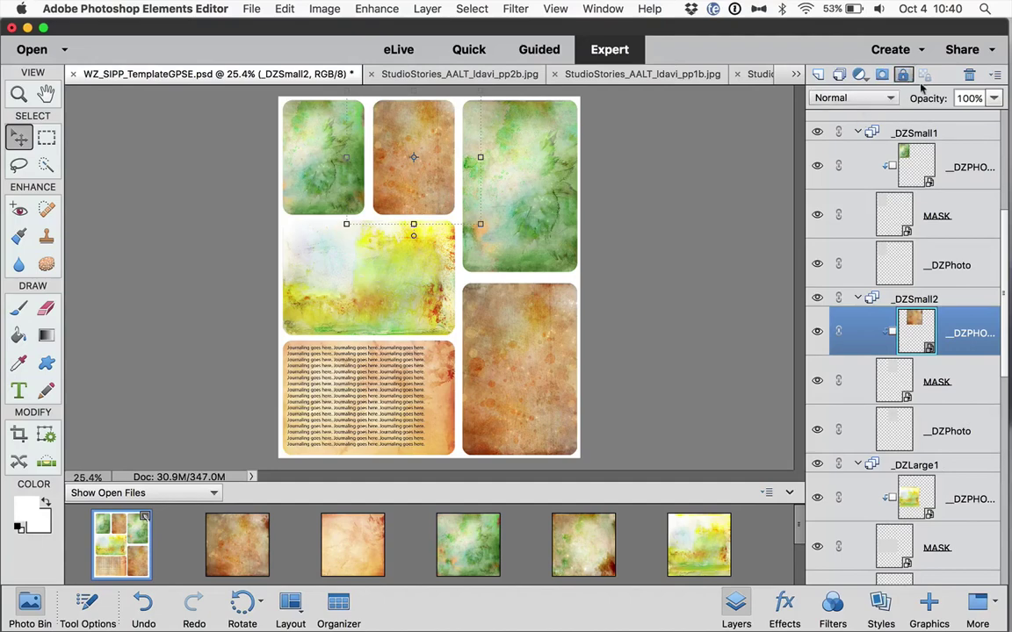
key("BackSpace")
left_click(624, 238)
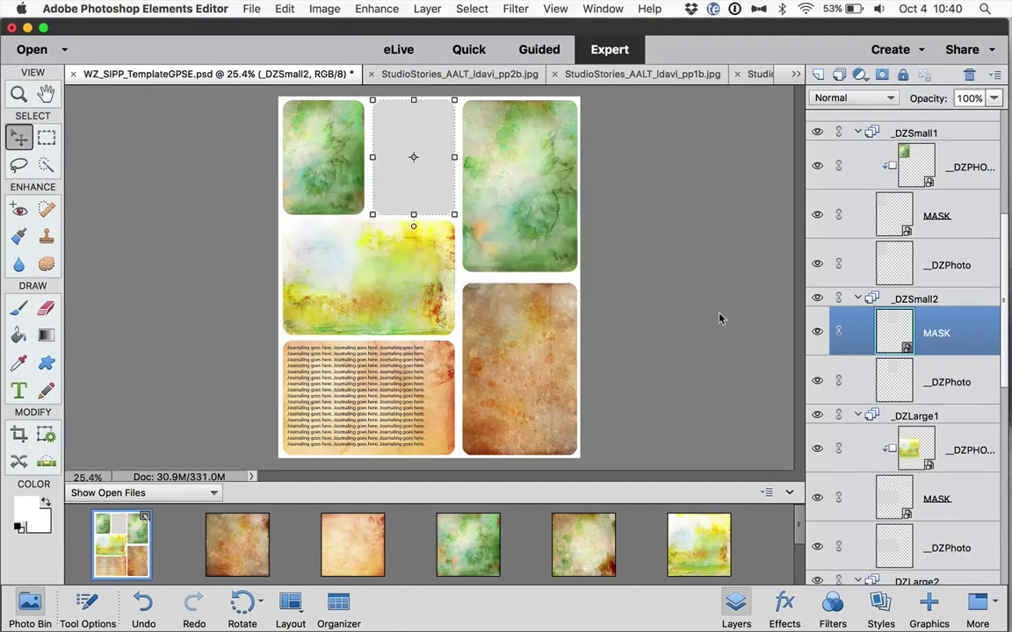
Step: Fill the empty _DZSmall2 frame with the open green paper and enlarge the photo to about 4.10 by 4.16 in
left_click_drag(466, 549, 519, 263)
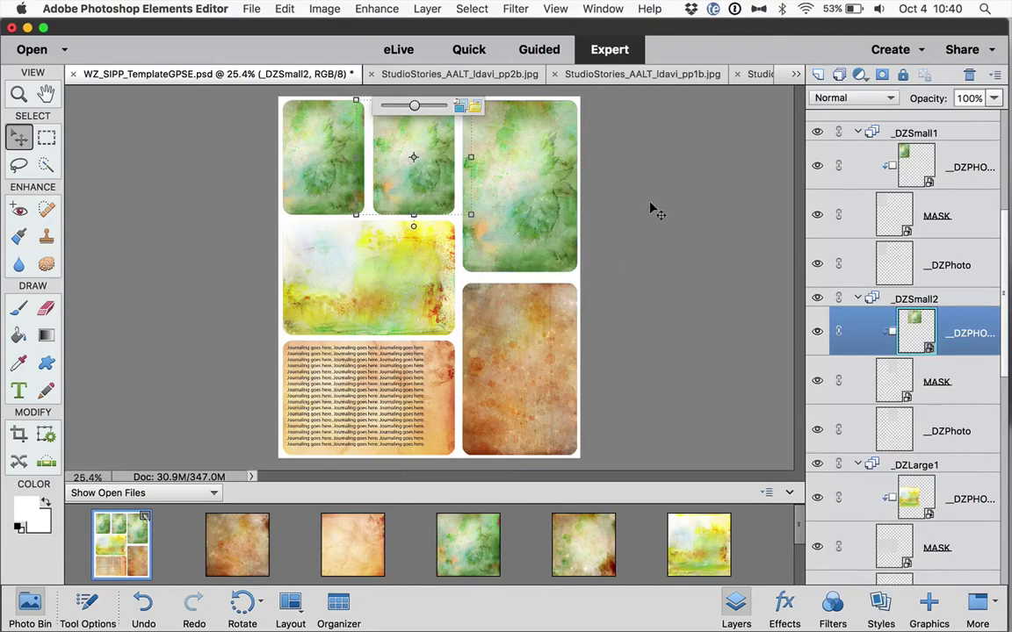
left_click_drag(356, 215, 340, 232)
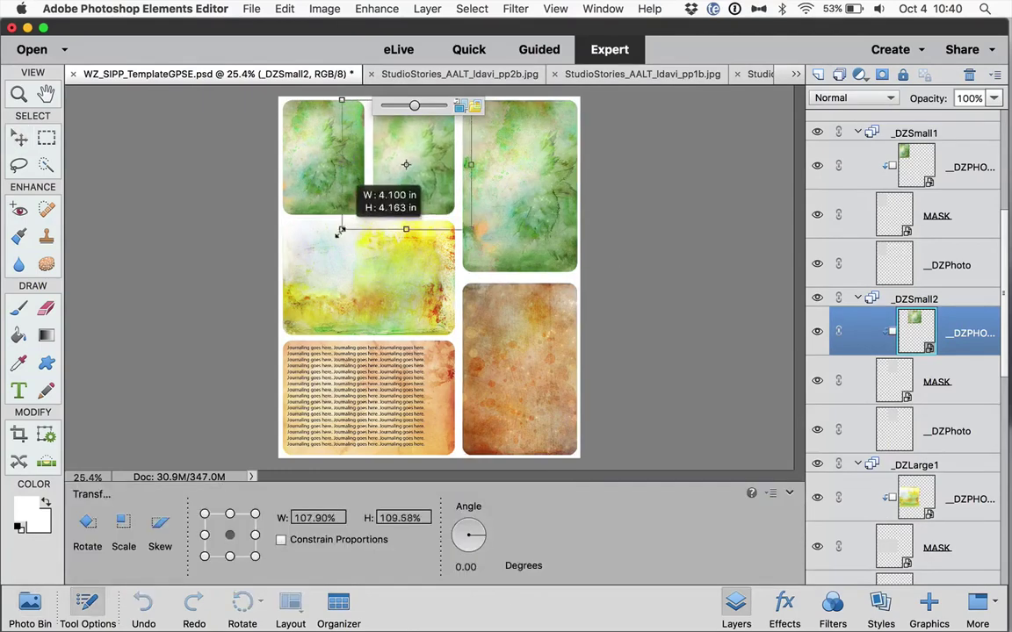
left_click(497, 103)
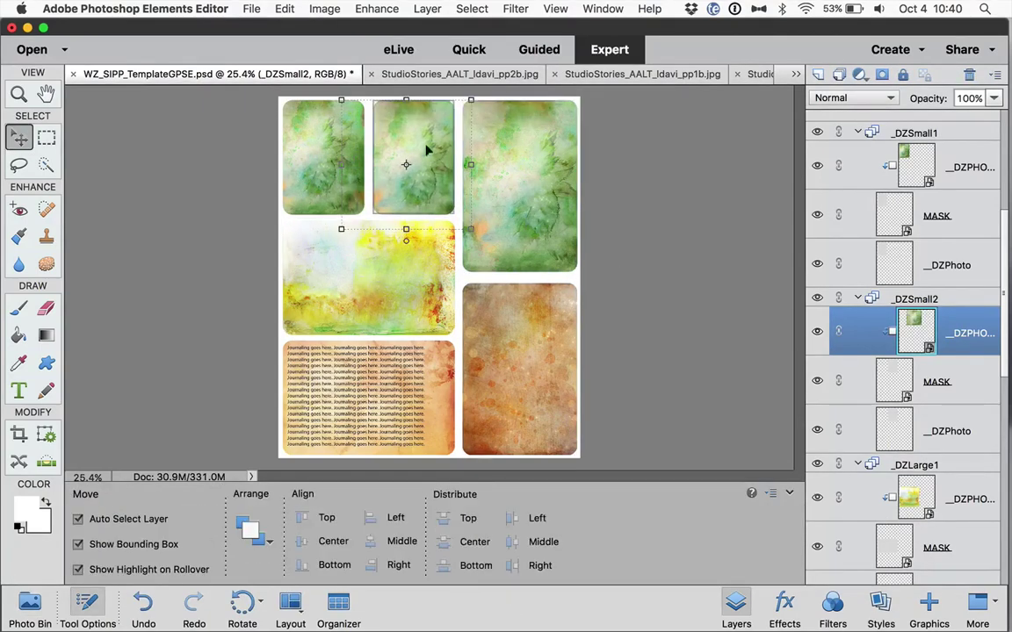
left_click(700, 255)
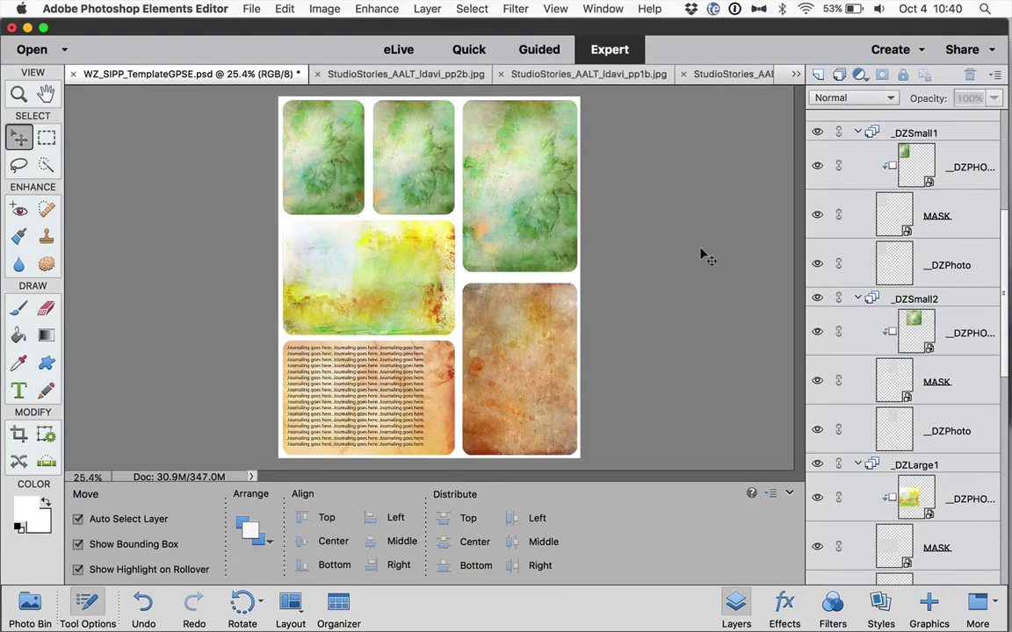
Step: Collapse the six frame groups _DZSmall1, _DZSmall2 and _DZLarge1 through _DZLarge4 in the layer stack, checking each group's frame, and clear the layer selection
scroll(882, 246, "up", 5)
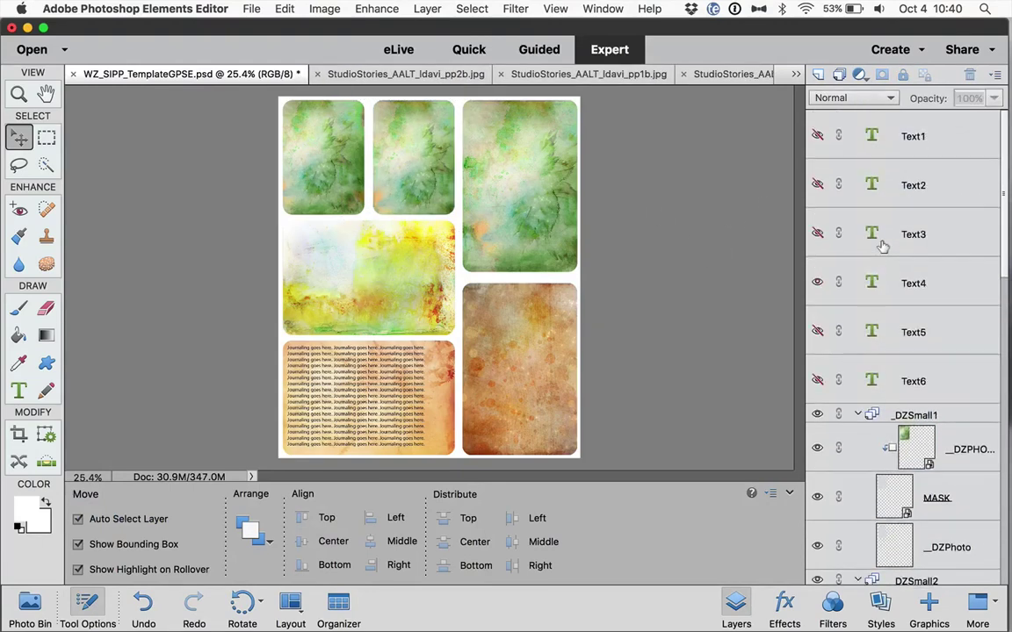
left_click(858, 414)
left_click(913, 417)
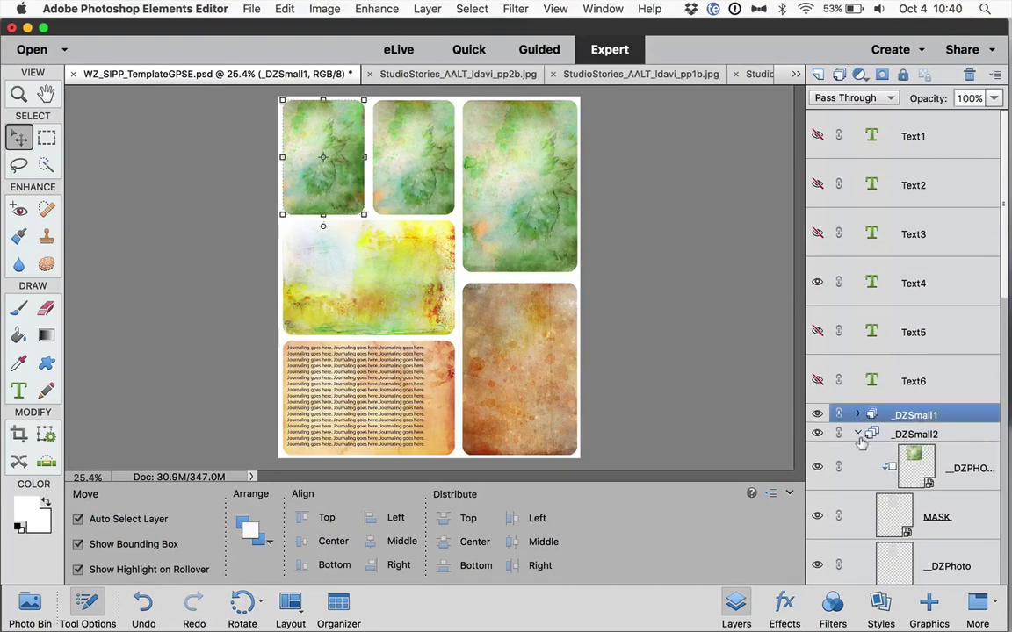
left_click(857, 434)
left_click(913, 434)
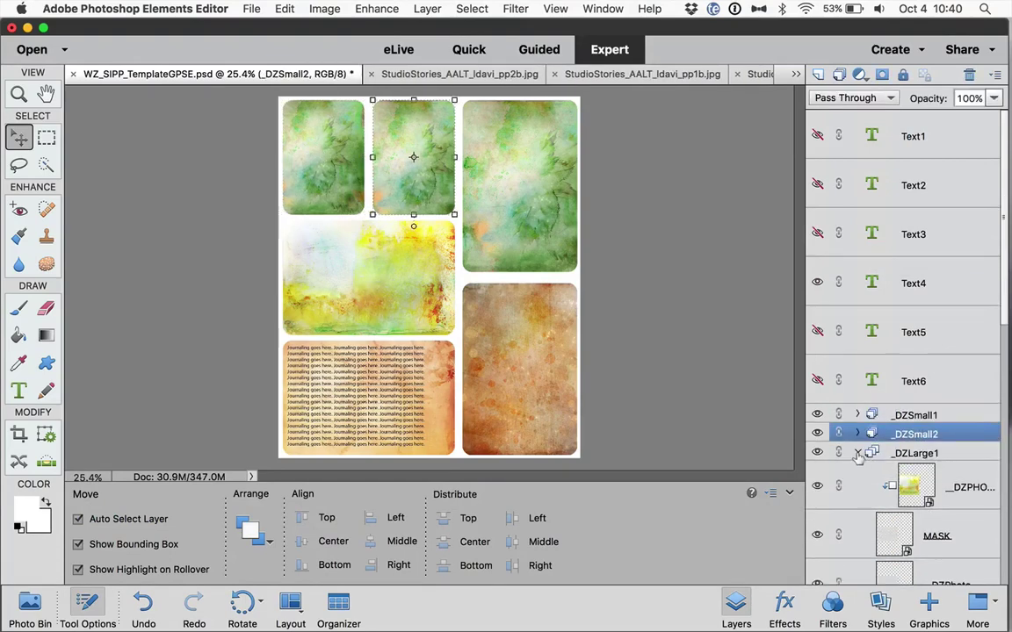
left_click(858, 452)
left_click(920, 453)
left_click(858, 472)
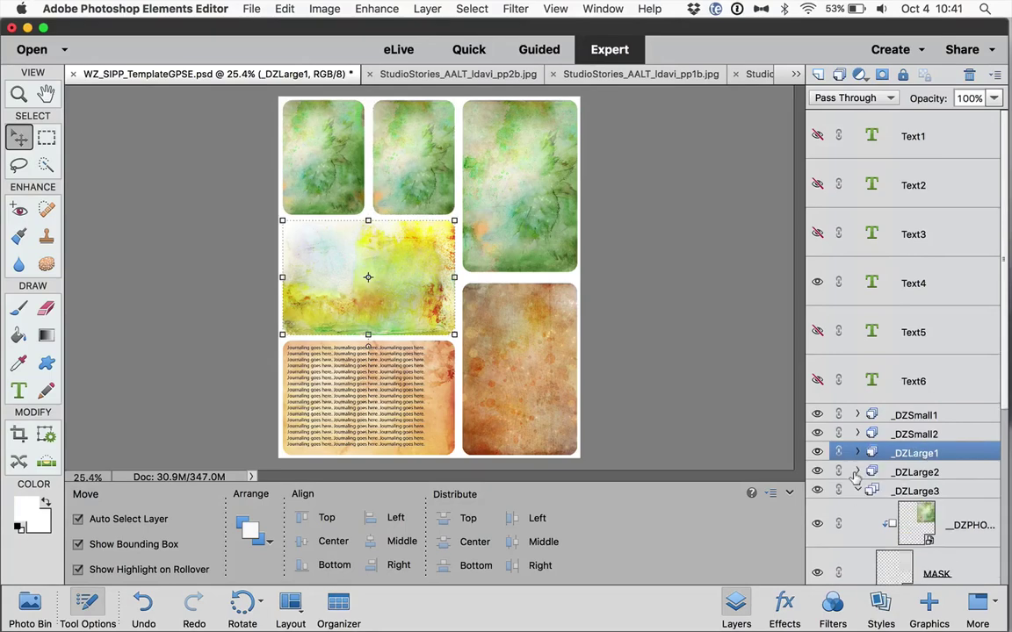
left_click(917, 475)
left_click(857, 491)
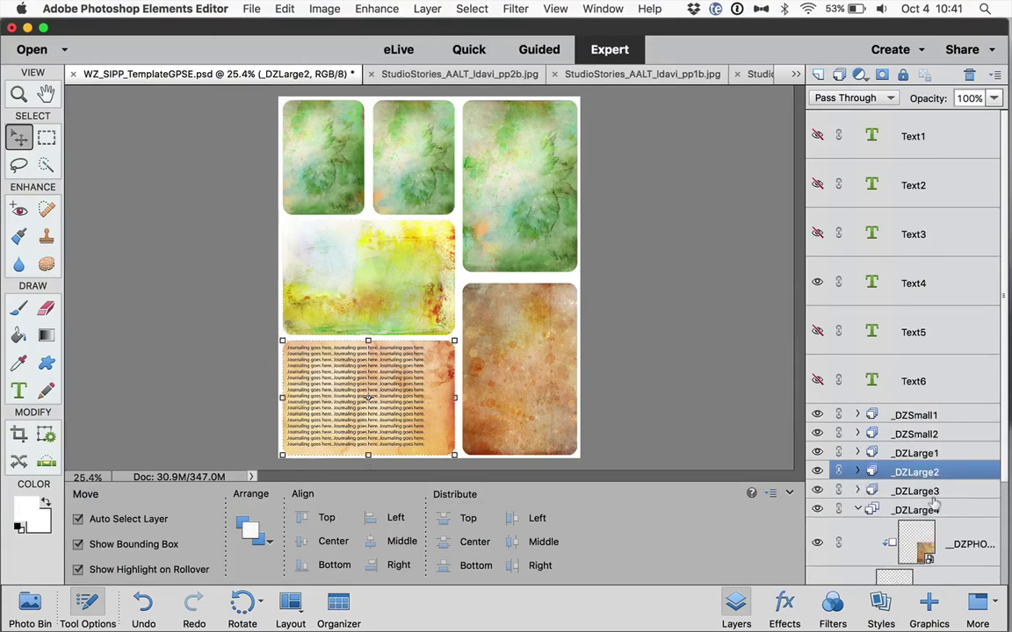
left_click(917, 491)
left_click(857, 509)
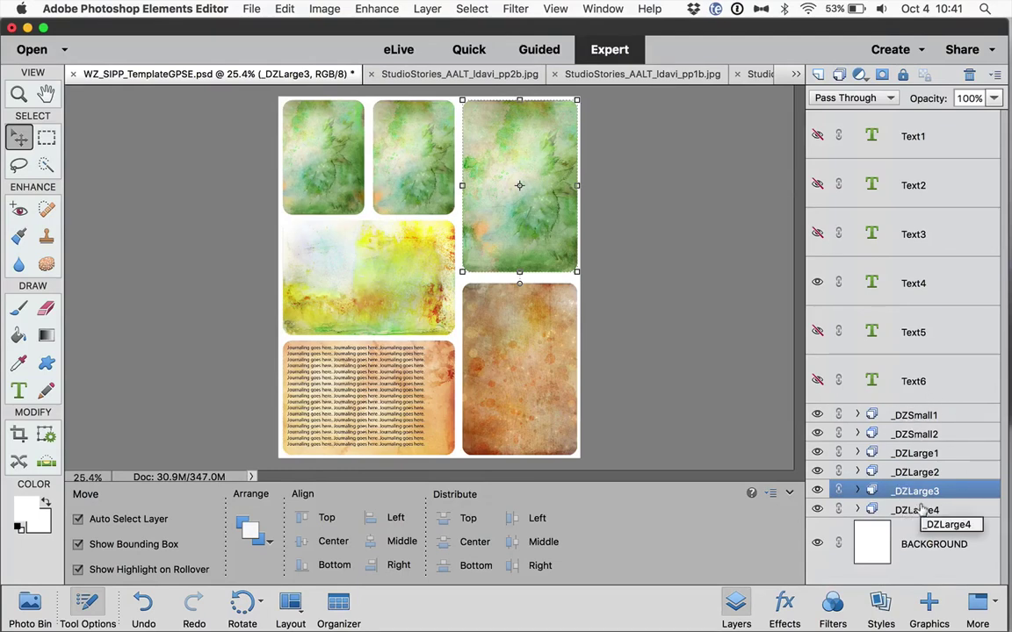
left_click(689, 323)
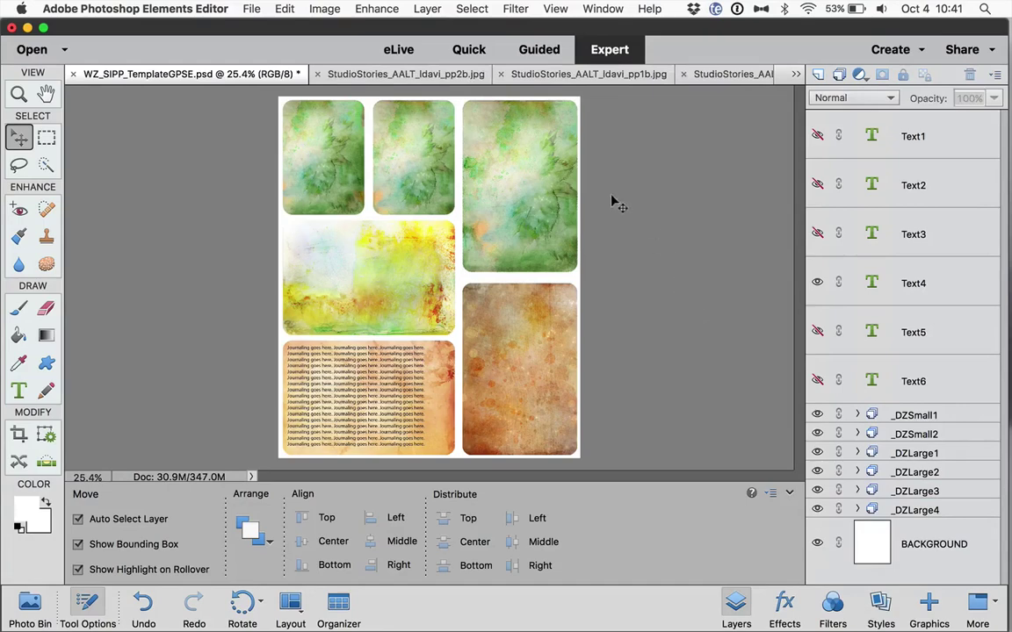